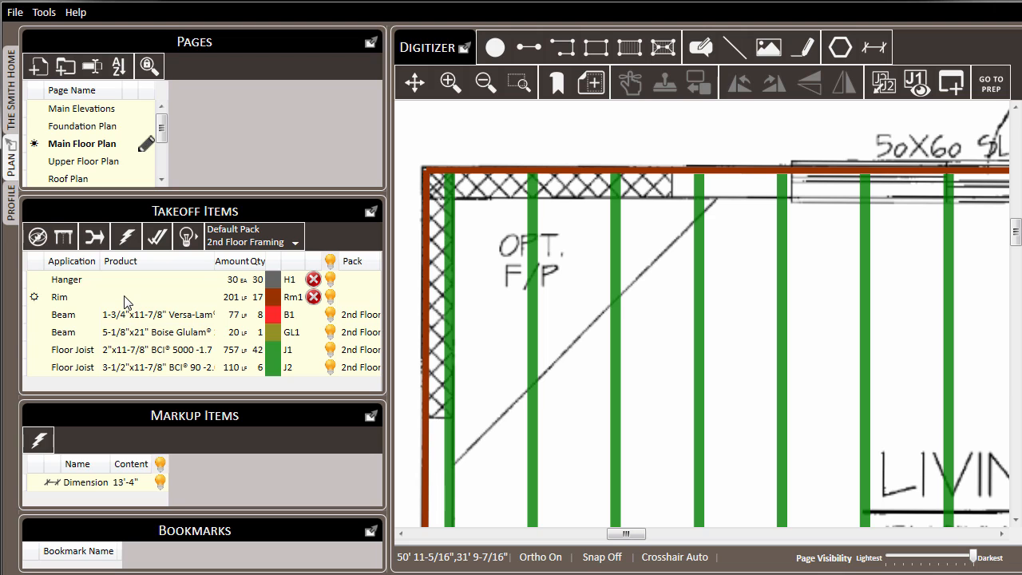
Assign the 1-1/16"x11-7/8" Versa-Rim product to the Rim takeoff item that has no product
click(124, 302)
right_click(124, 303)
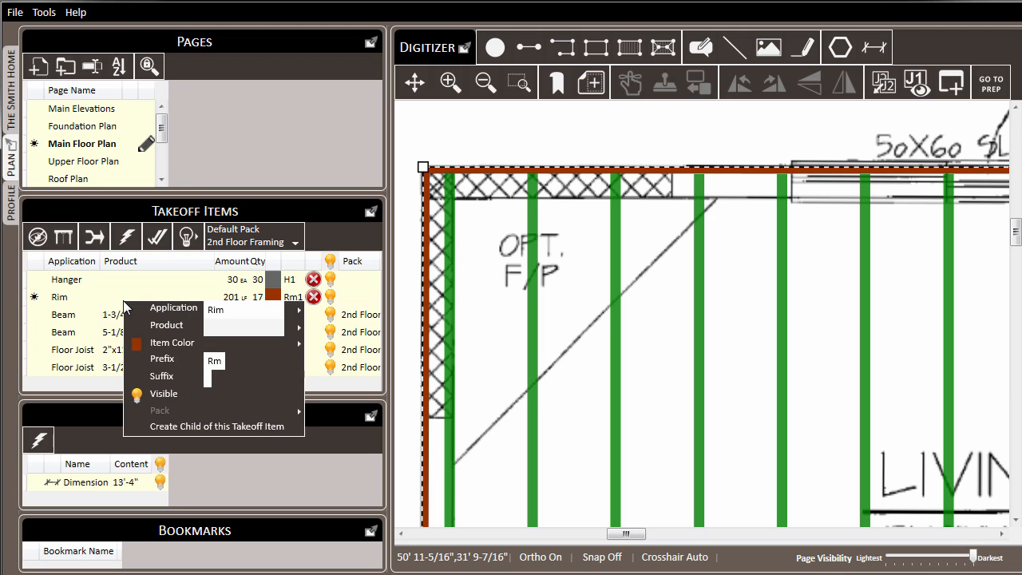
mouse_move(171, 331)
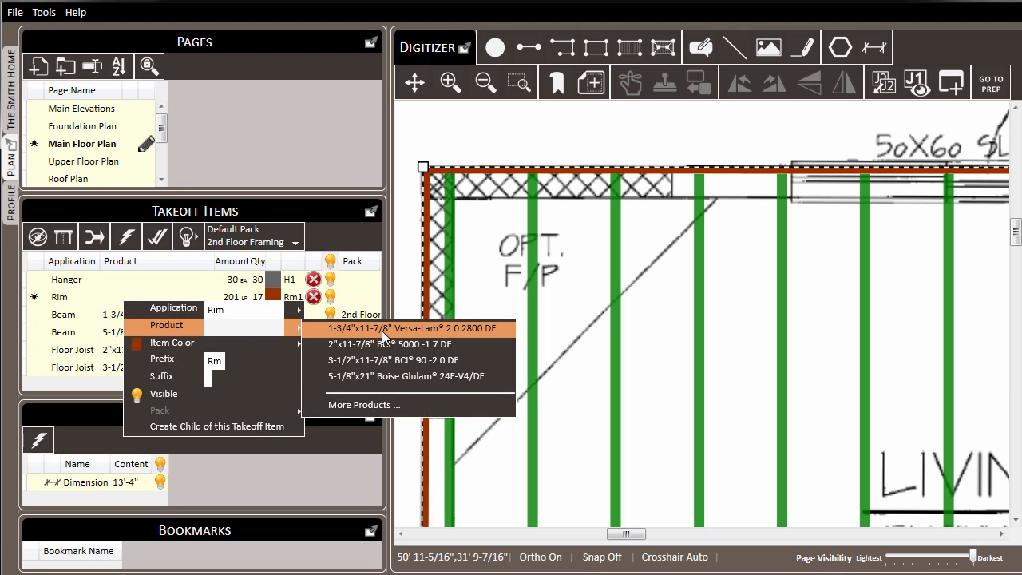
click(366, 405)
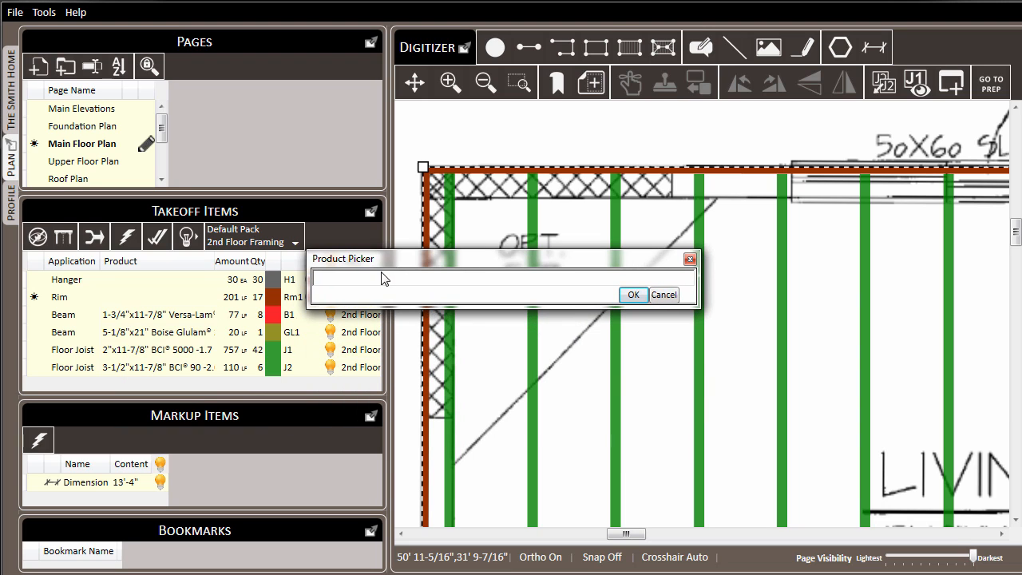
click(383, 279)
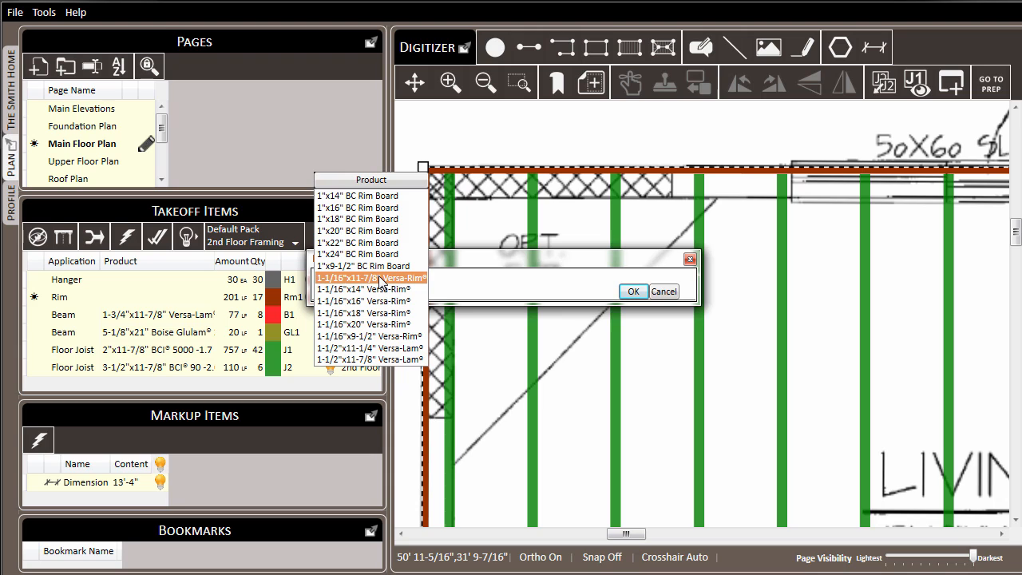
click(380, 279)
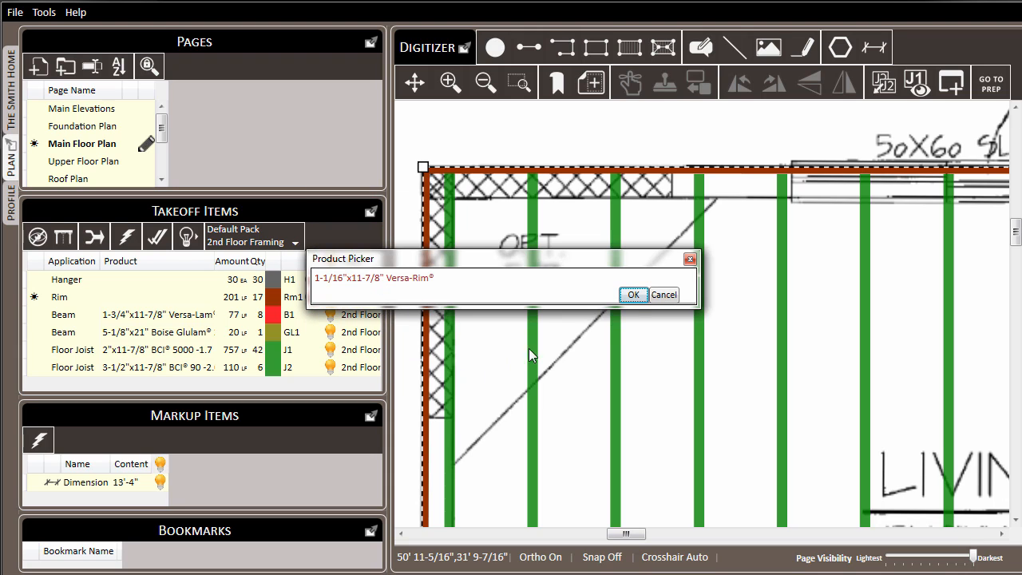
click(634, 295)
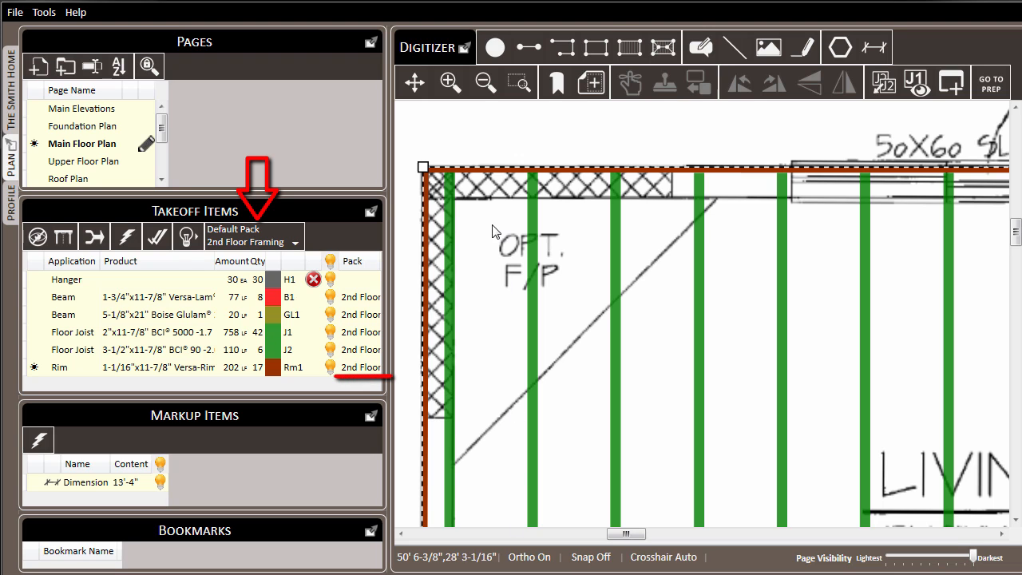
click(498, 122)
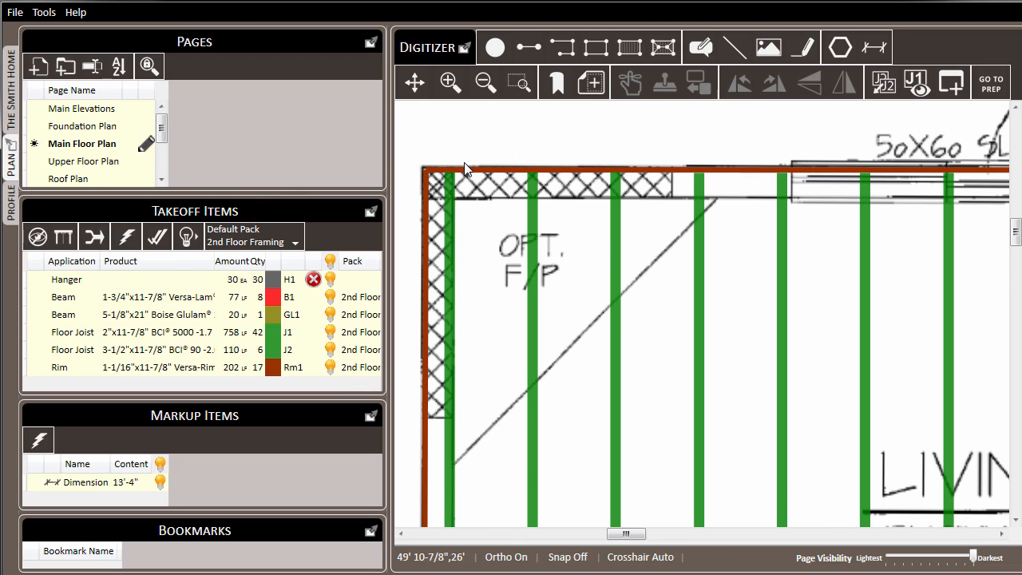
Remove the rim edges from the floor container section over the garage door, between the glulam and the (2)B1-20 beam
scroll(453, 183, down, 5)
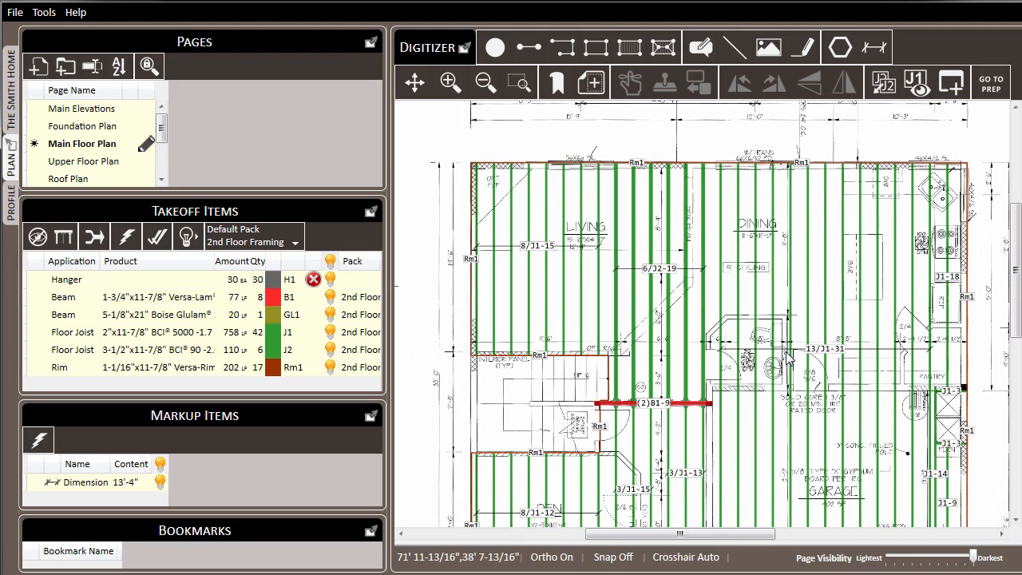
scroll(495, 168, down, 3)
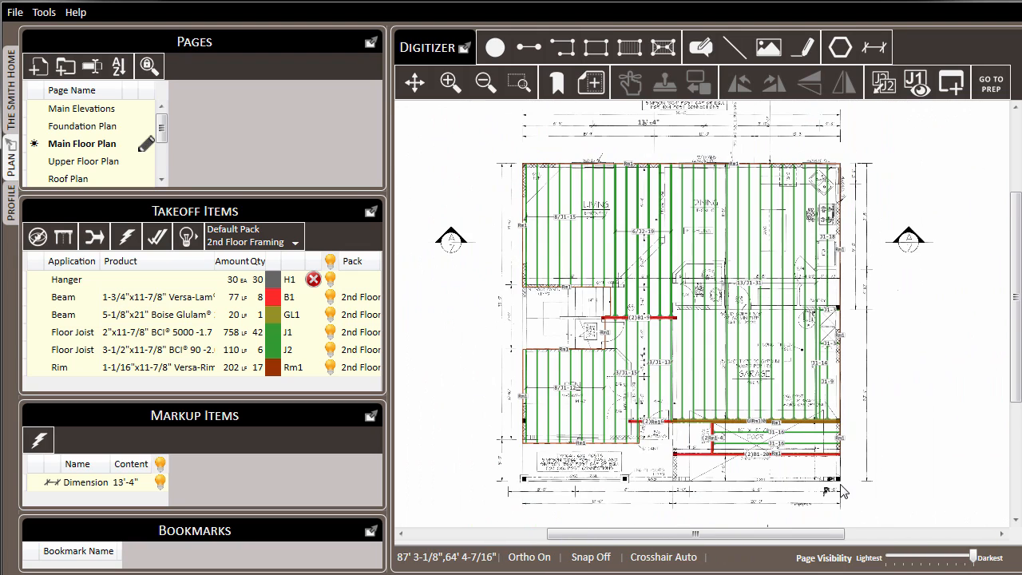
scroll(830, 472, up, 3)
drag(857, 406, 740, 316)
scroll(594, 305, up, 1)
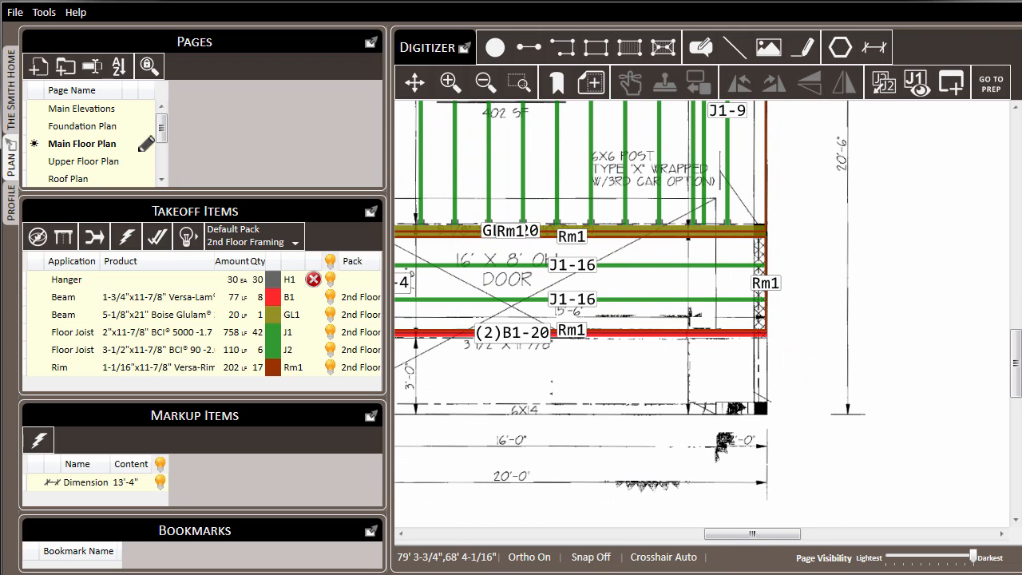
click(452, 257)
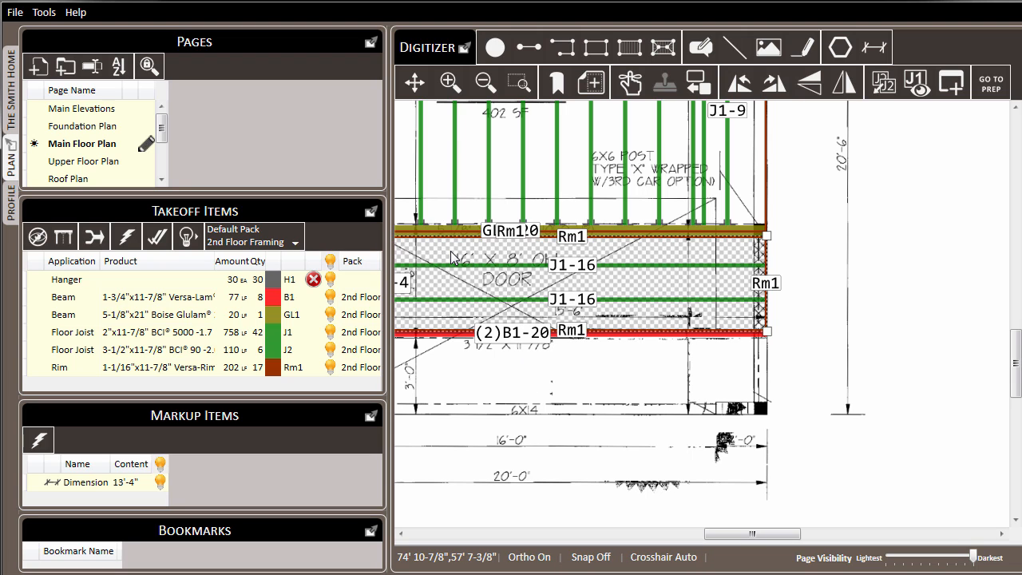
drag(452, 257, 488, 251)
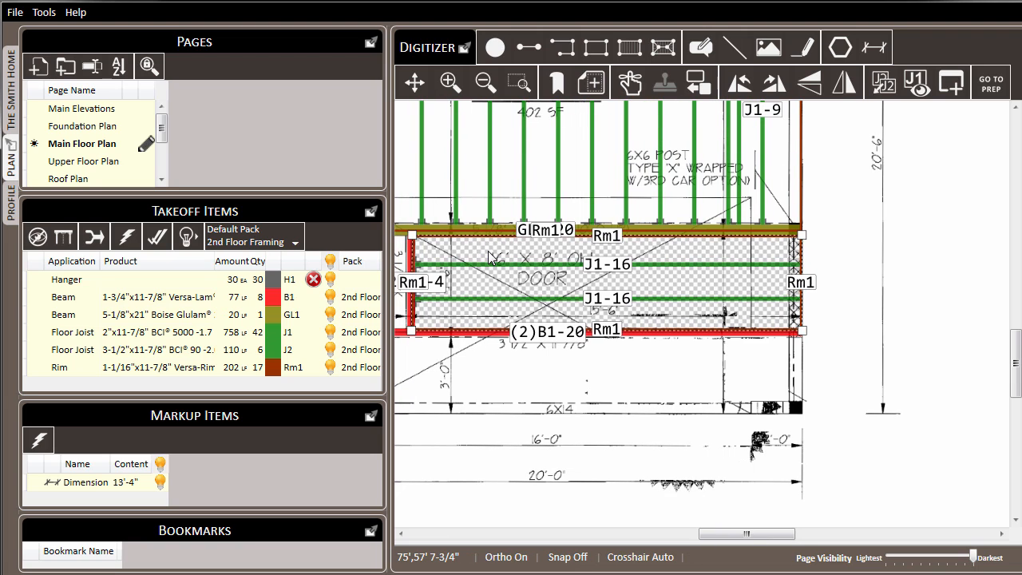
right_click(490, 256)
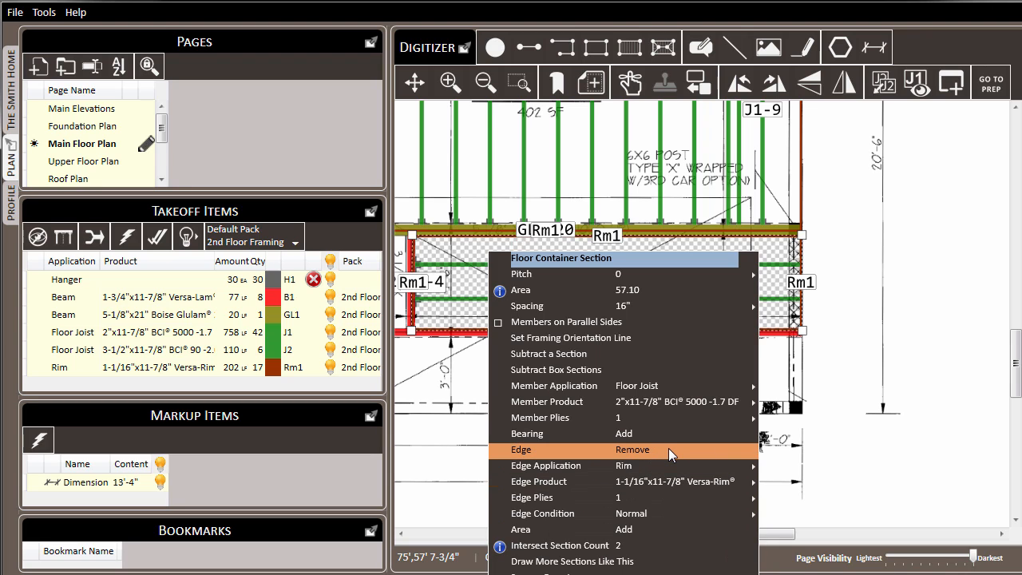
click(668, 448)
key(Escape)
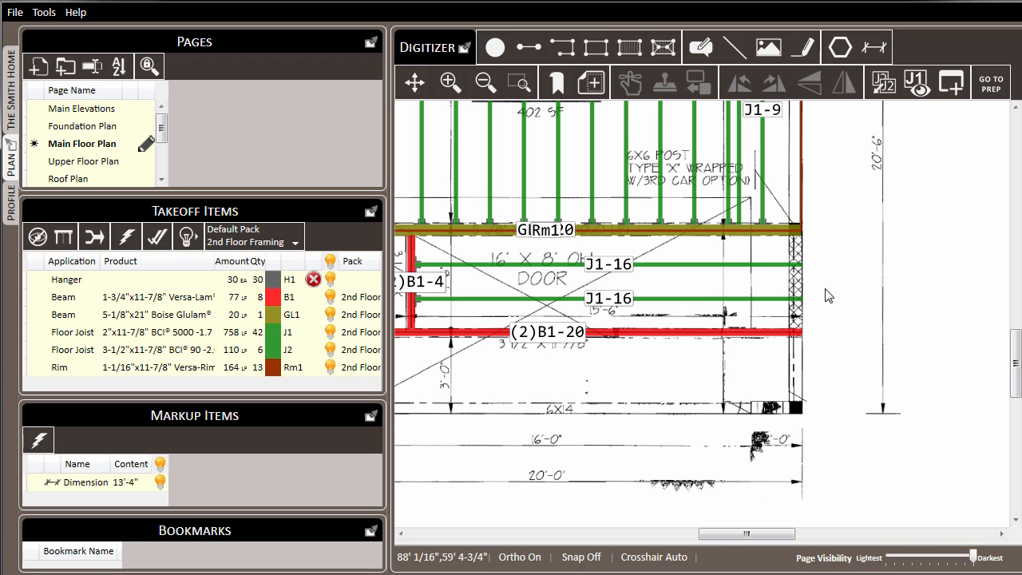
Add an edge back to only the exterior wall side of the garage door floor container section
scroll(727, 277, up, 3)
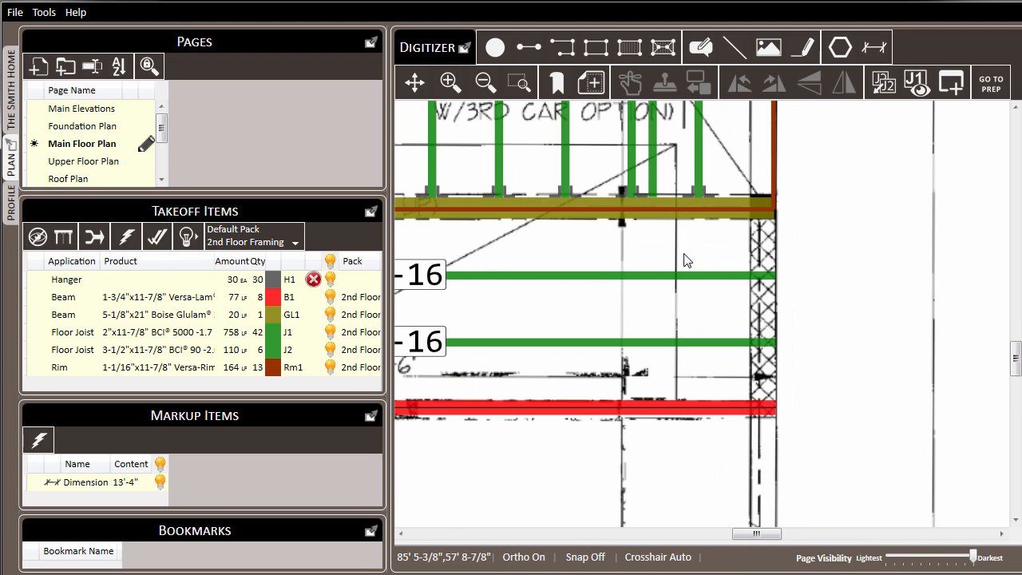
drag(832, 251, 628, 242)
click(534, 237)
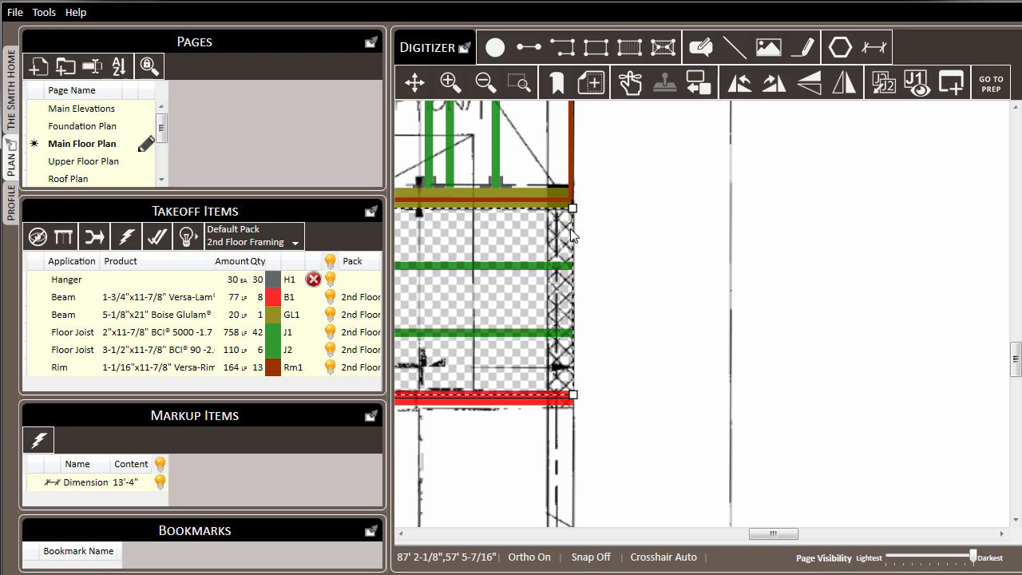
scroll(571, 230, up, 2)
right_click(576, 229)
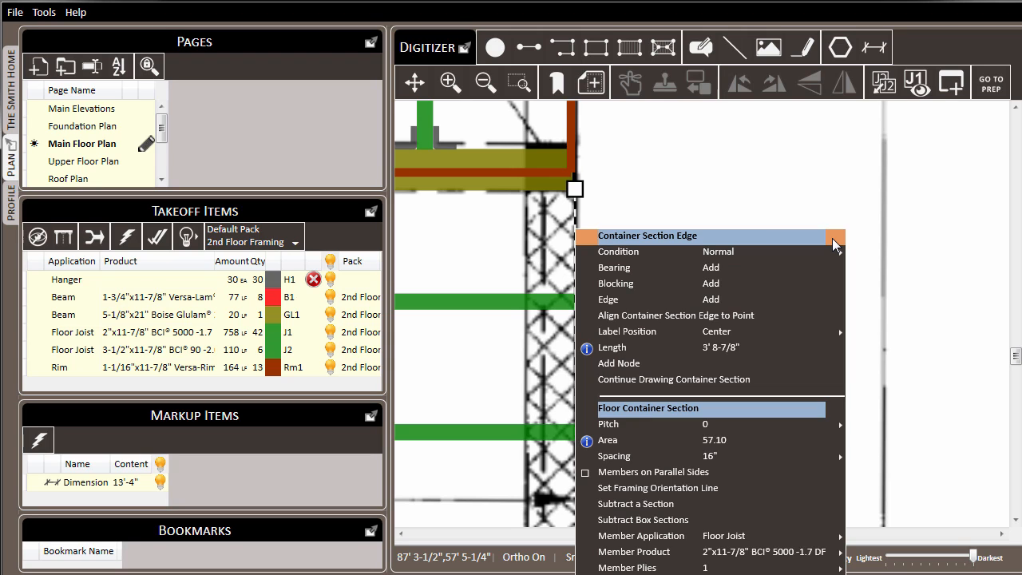
click(764, 299)
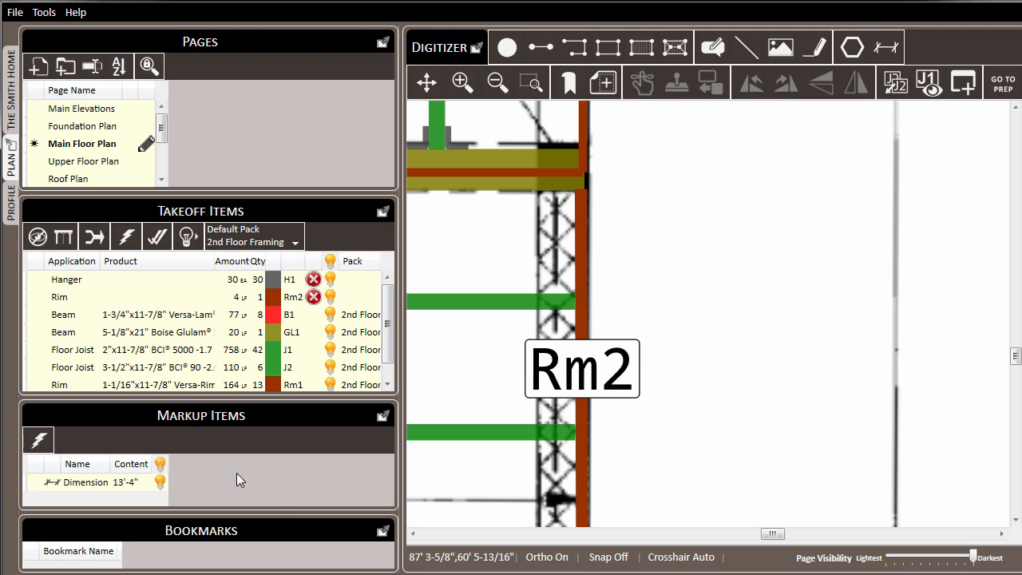
Move the newly added rim piece without a product into the existing 1-1/16"x11-7/8" Versa-Rim takeoff item
click(132, 299)
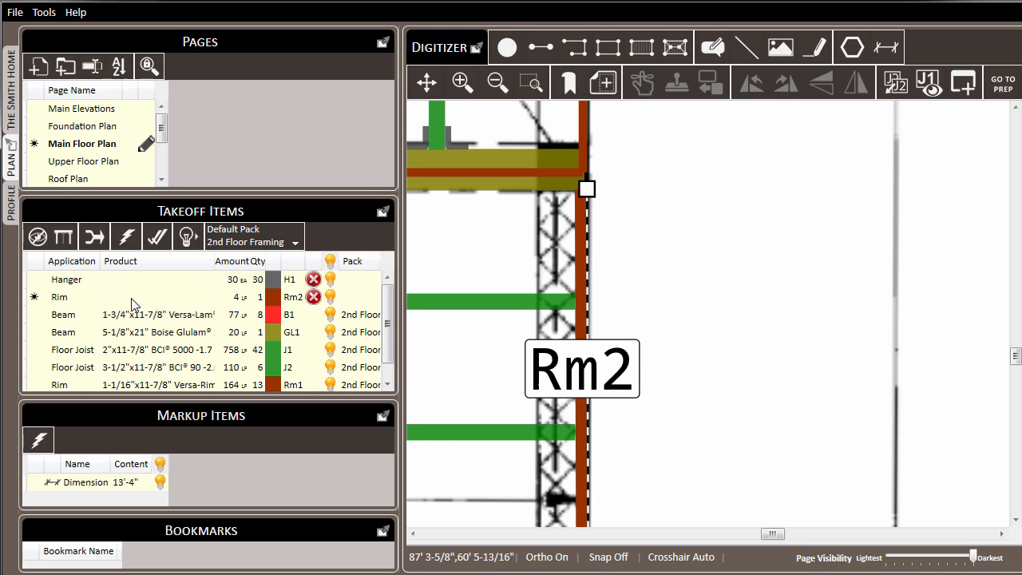
right_click(138, 385)
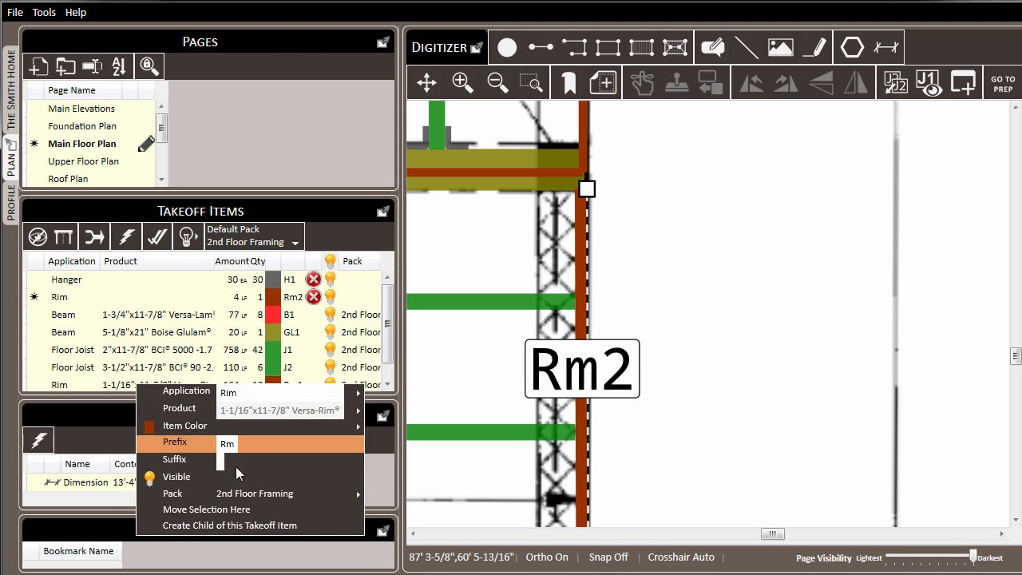
click(313, 512)
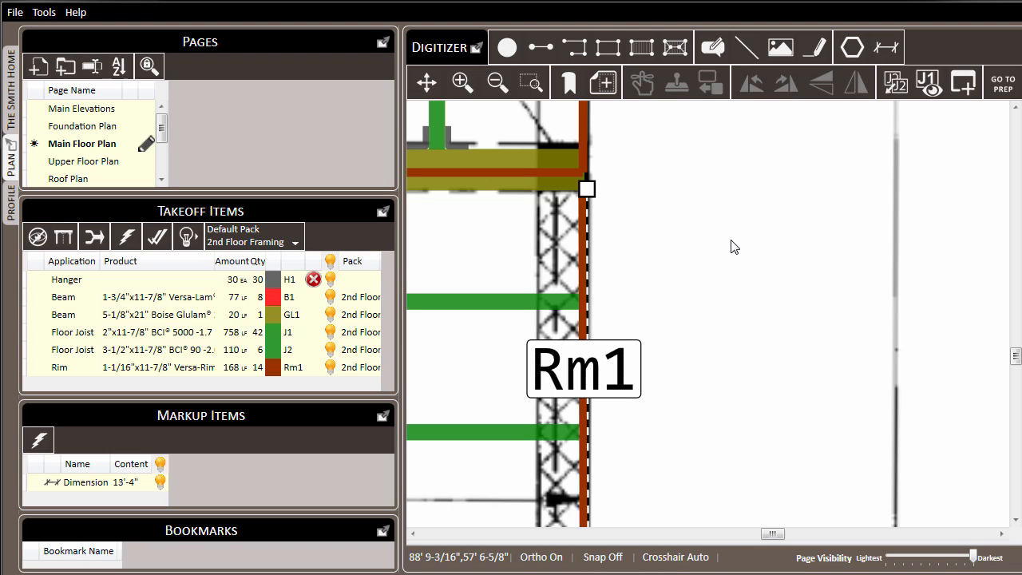
click(735, 205)
Delete the rim piece that runs along the GL1-20 glulam beam above the garage door
scroll(796, 245, down, 4)
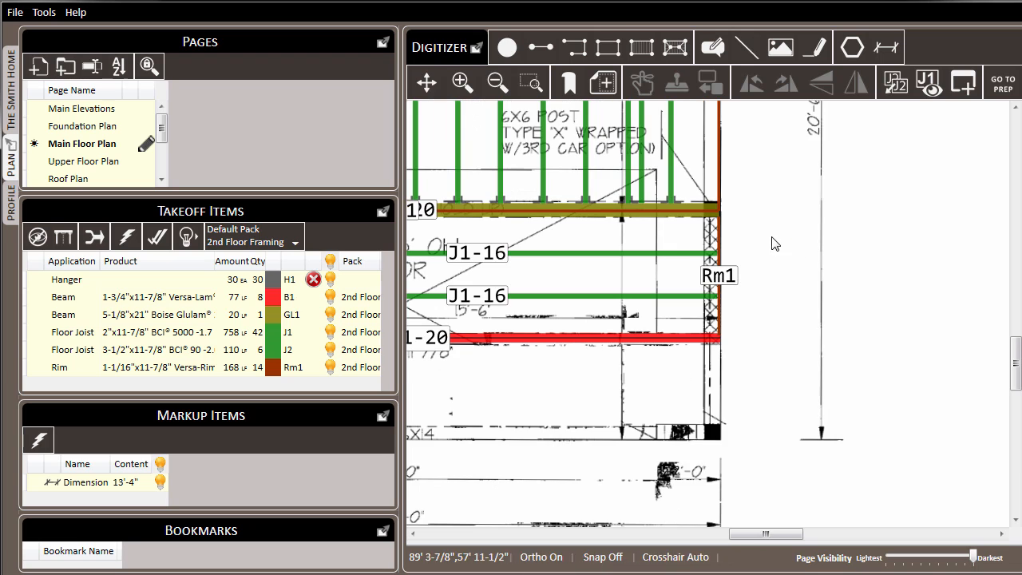
drag(774, 224, 923, 264)
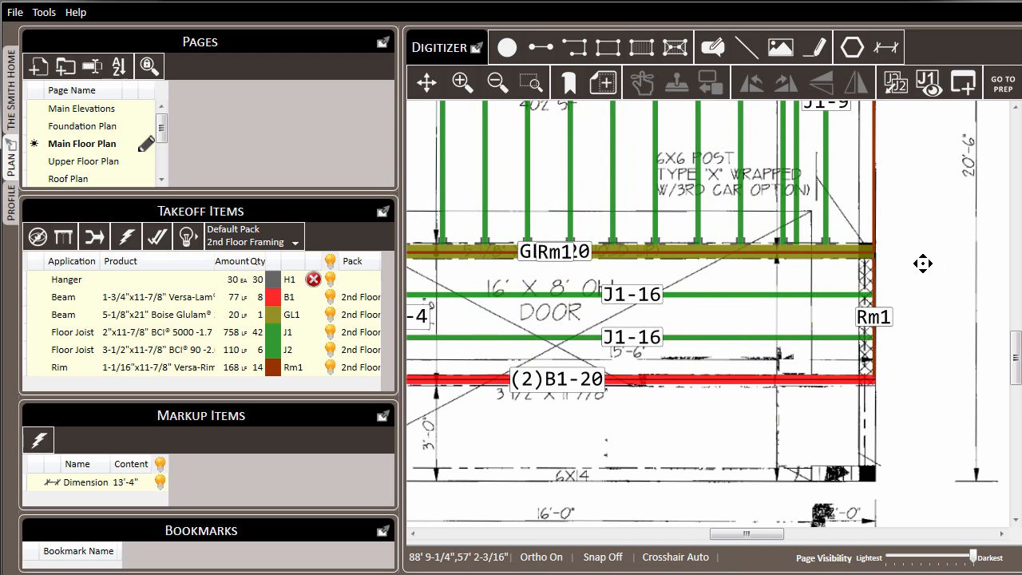
click(561, 254)
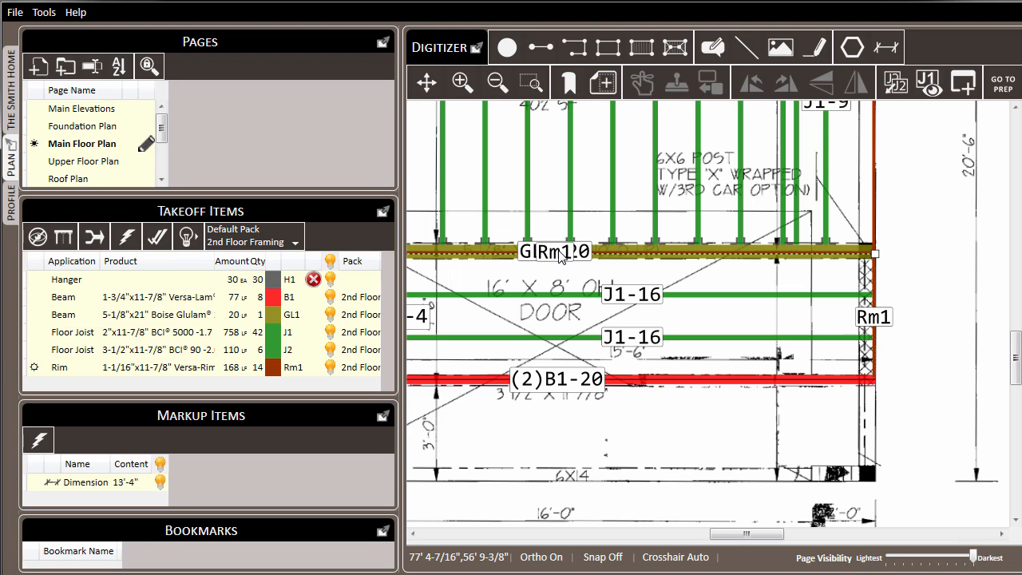
key(Delete)
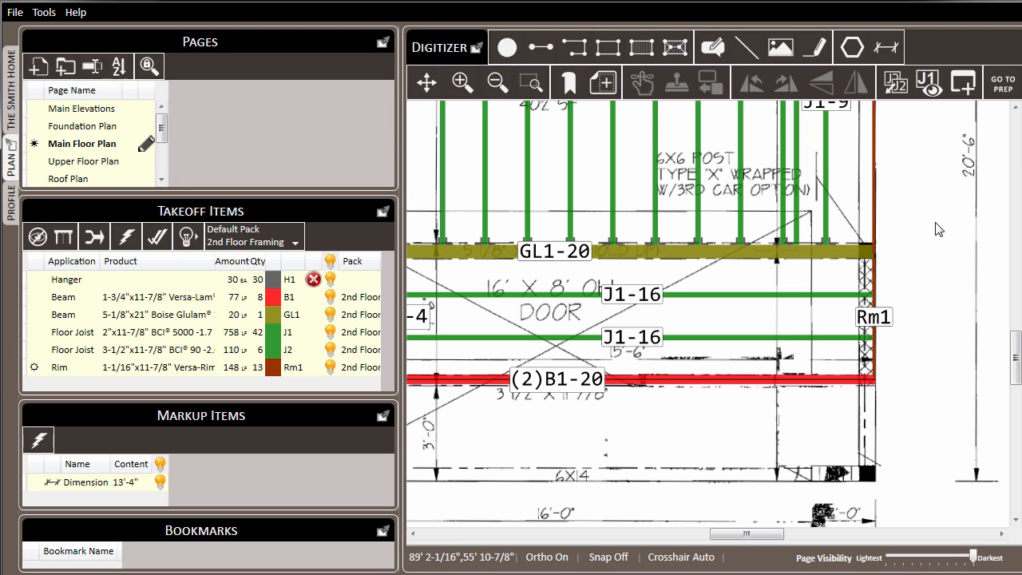
Draw two line segments around the entry door, about 3' 11-5/8" across from the cantilever and about 1' 6-3/4" down to the beam
scroll(862, 267, down, 2)
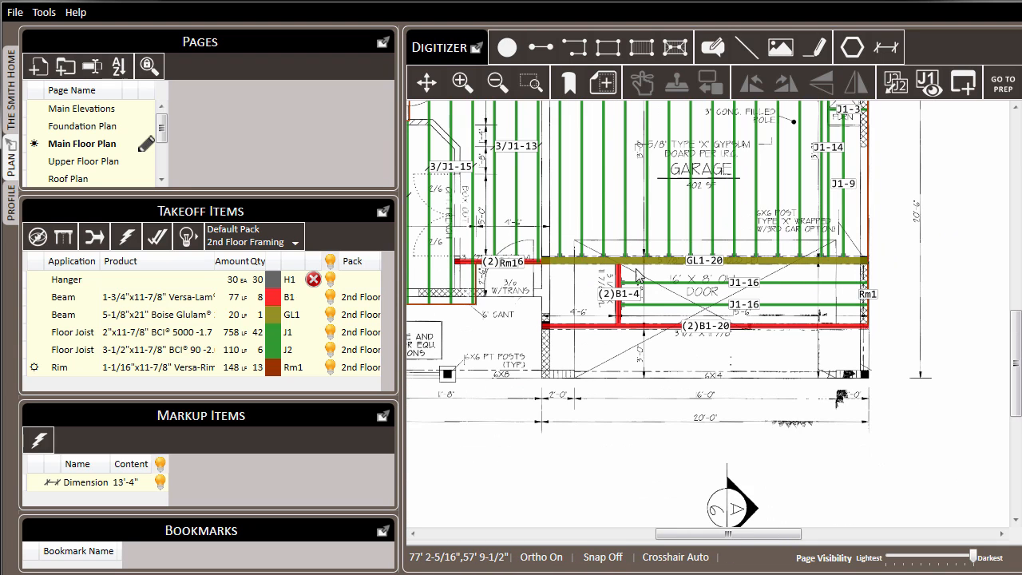
drag(562, 242, 647, 247)
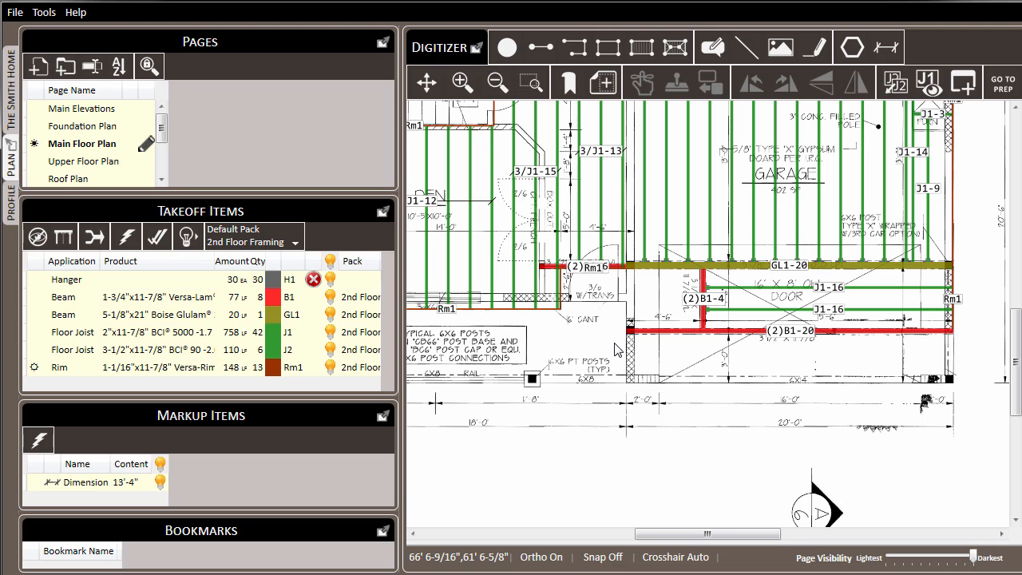
click(540, 46)
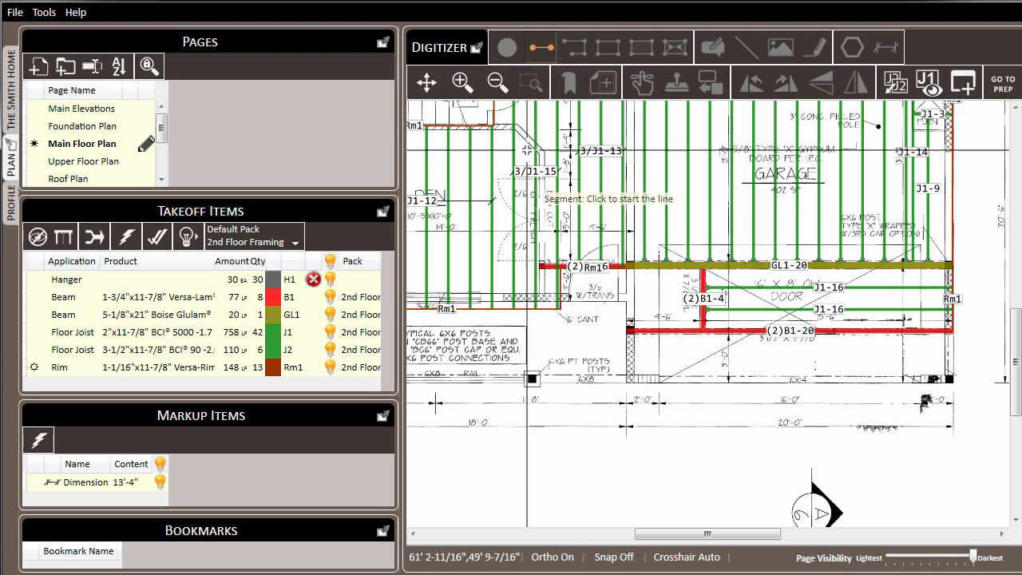
scroll(569, 321, up, 2)
scroll(569, 325, up, 2)
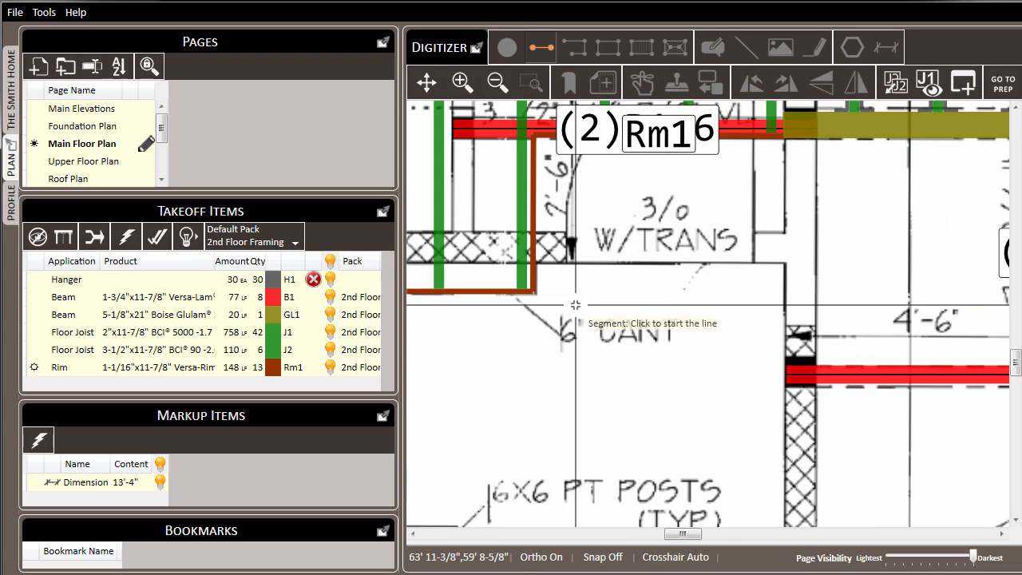
click(540, 262)
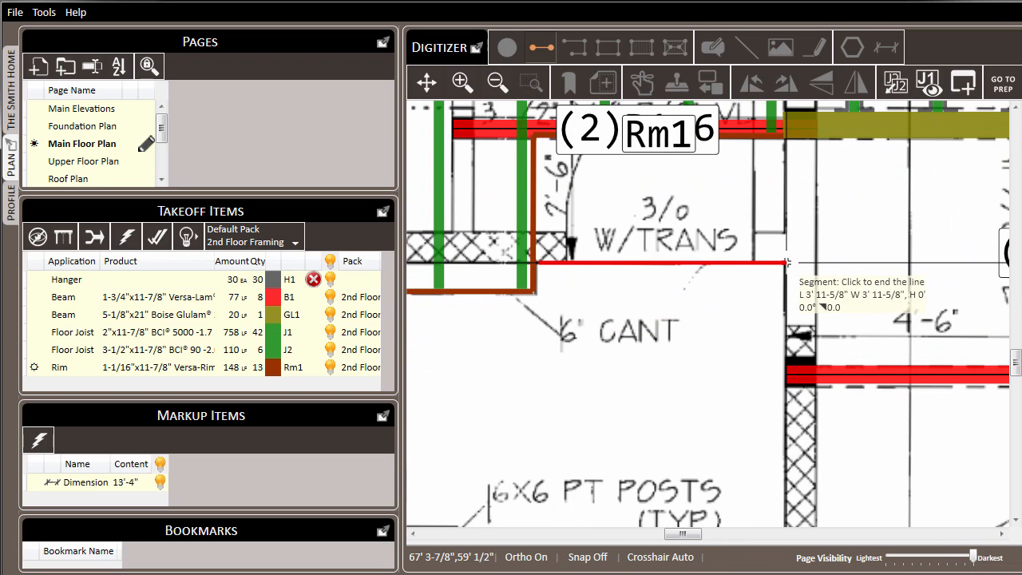
click(788, 264)
click(788, 266)
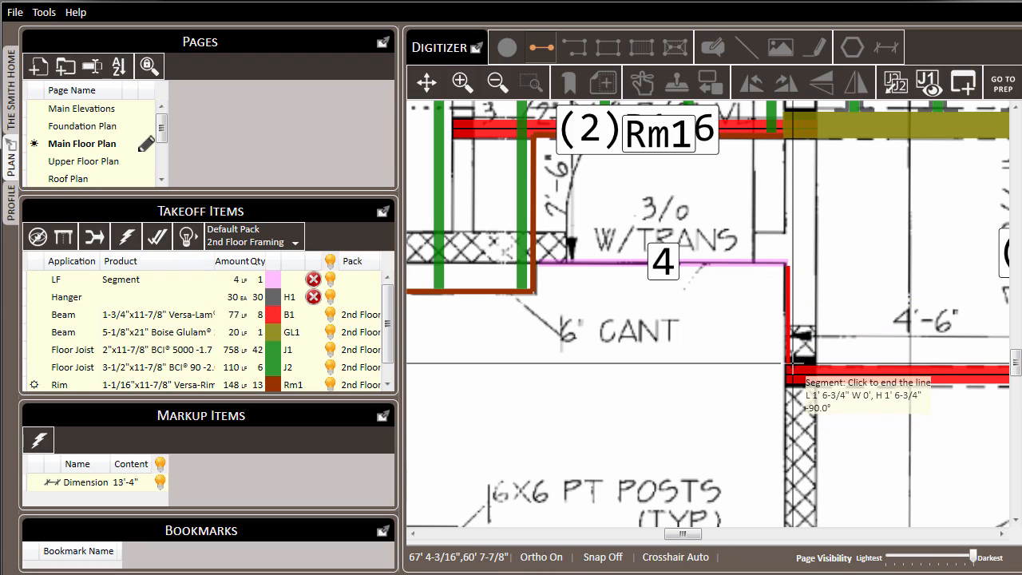
click(790, 361)
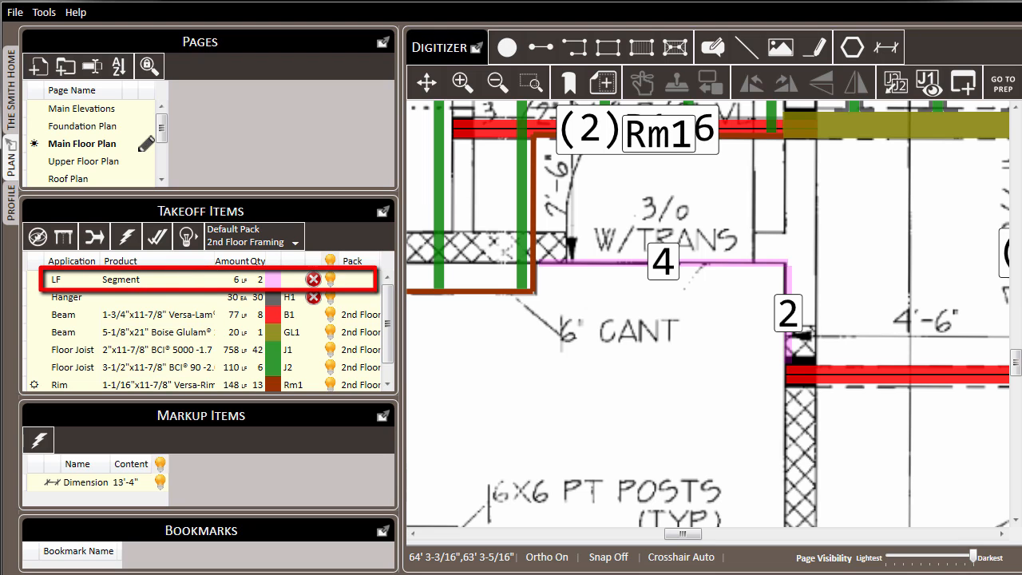
right_click(111, 287)
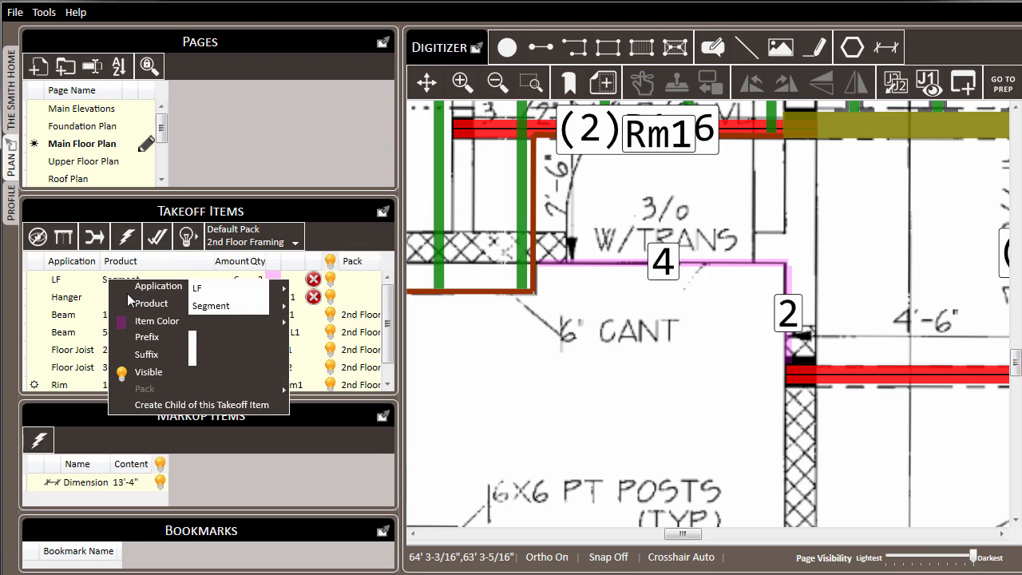
mouse_move(150, 293)
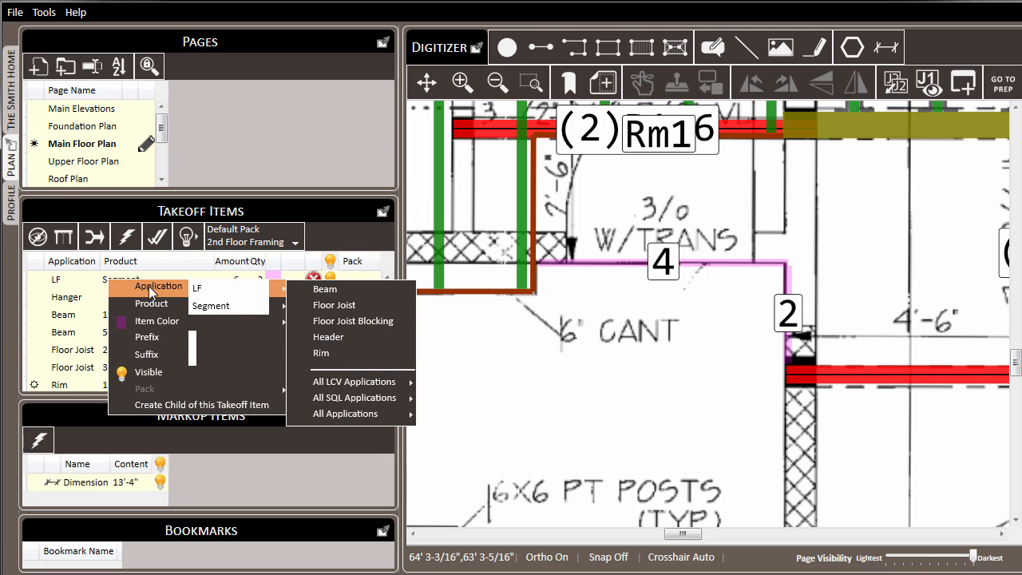
mouse_move(151, 310)
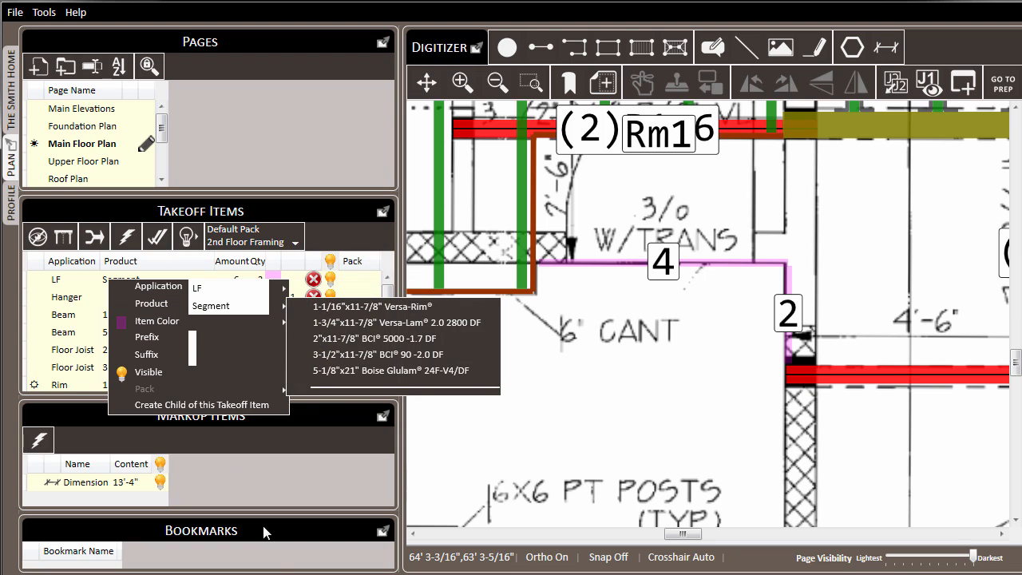
key(Escape)
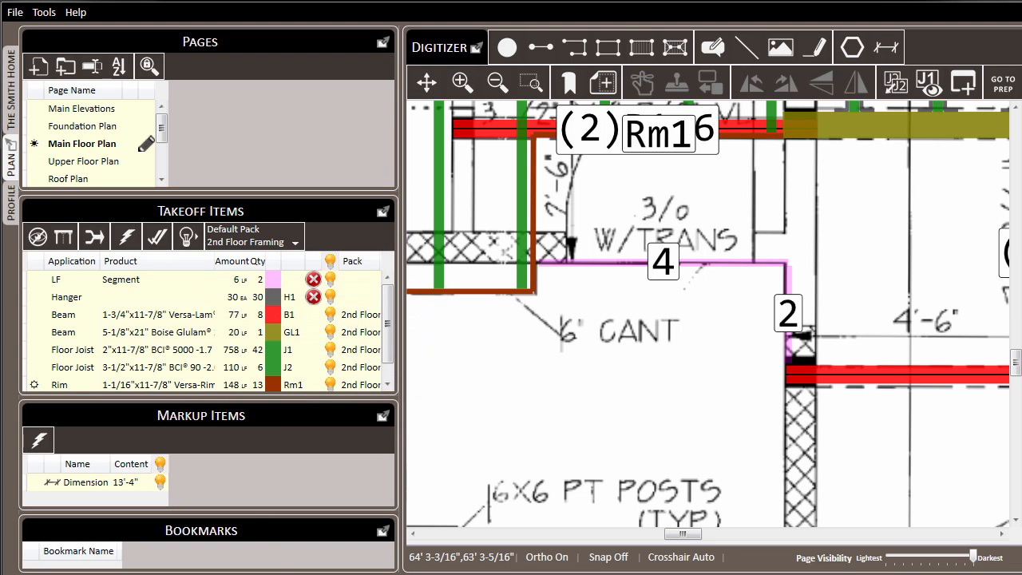
Move both LF segments at the entry into the existing 1-1/16"x11-7/8" Versa-Rim takeoff item
click(136, 282)
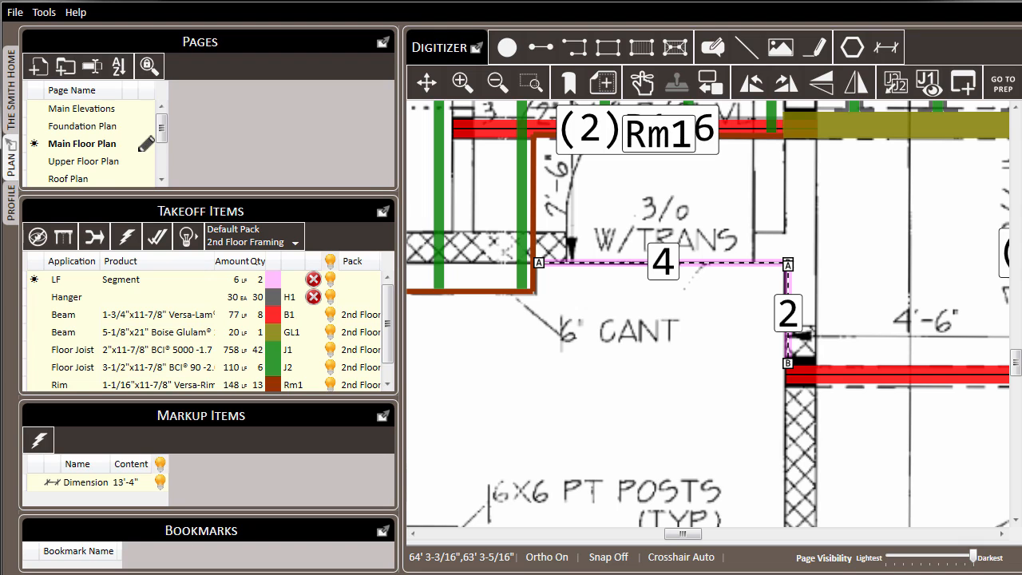
right_click(157, 388)
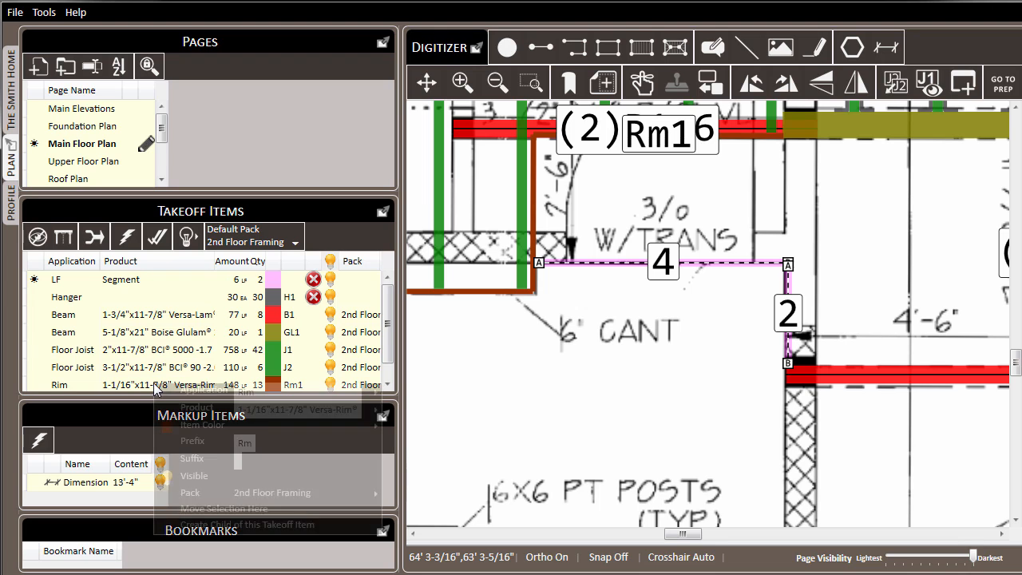
click(301, 511)
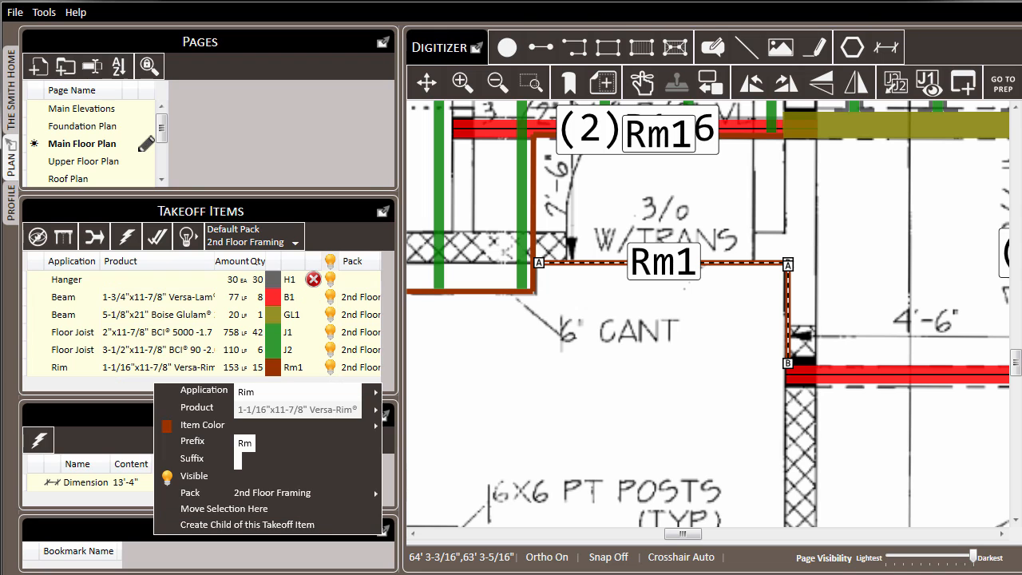